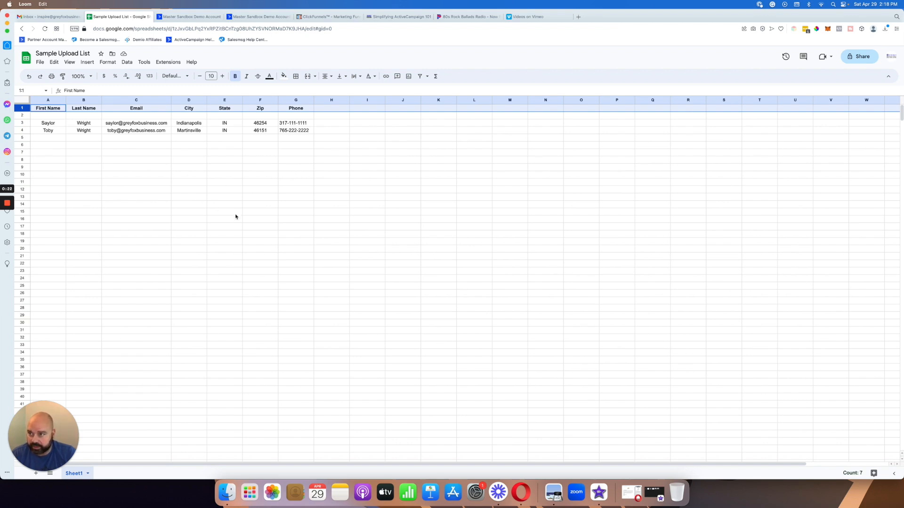
Add the header Customer in cell H1, next to the Phone column
click(318, 190)
click(330, 112)
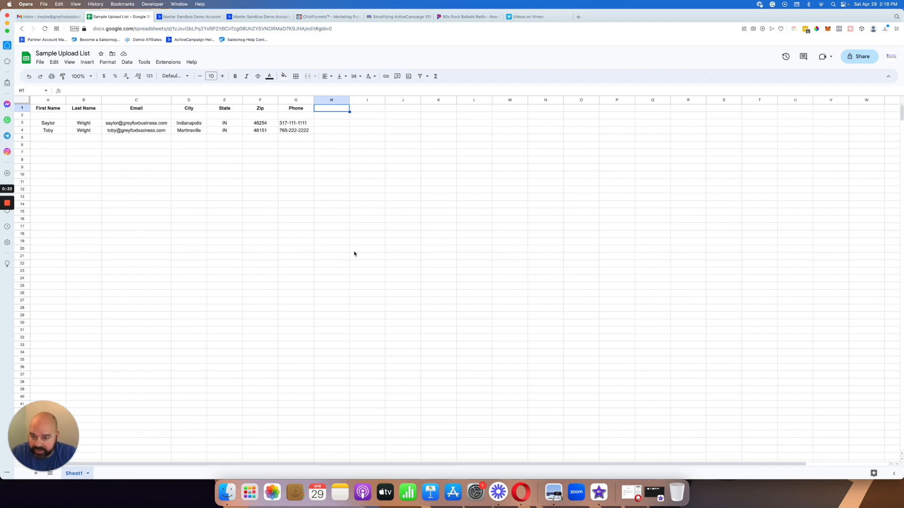
text(C)
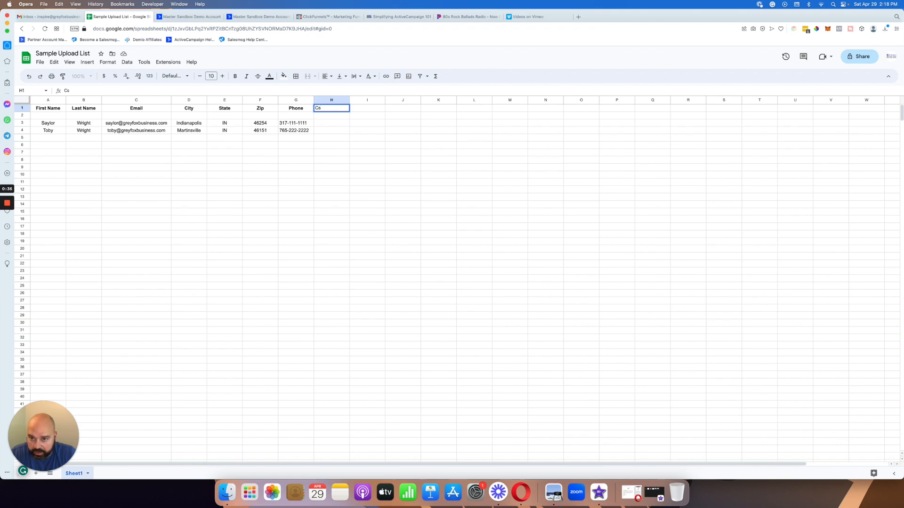
text(utom)
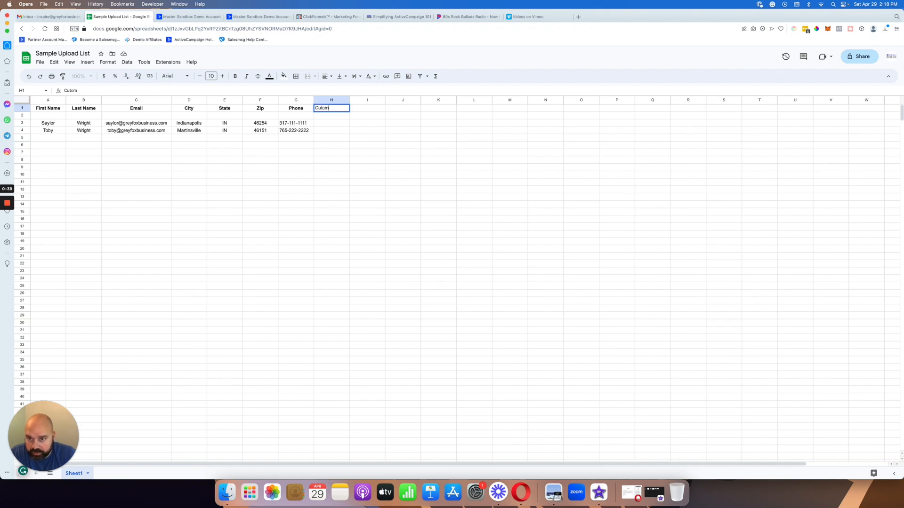
key(BackSpace)
text(s)
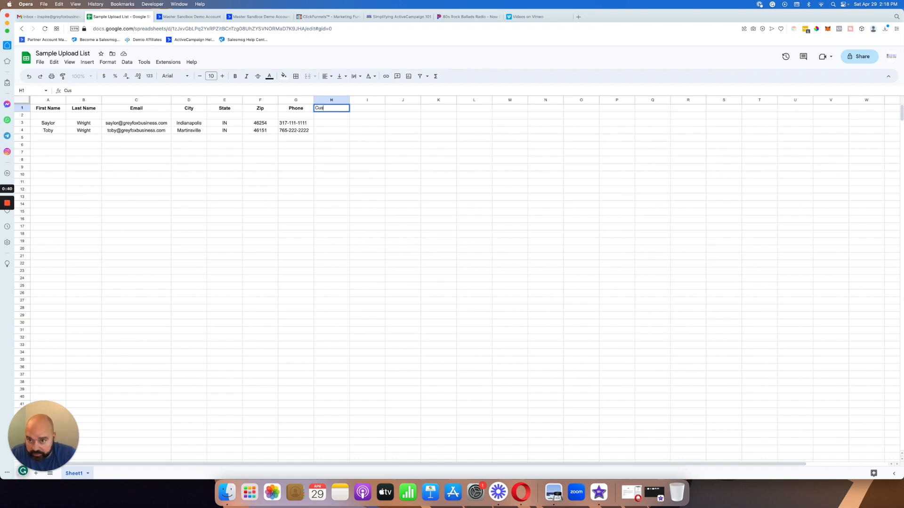
text(tomer)
key(Return)
key(Up)
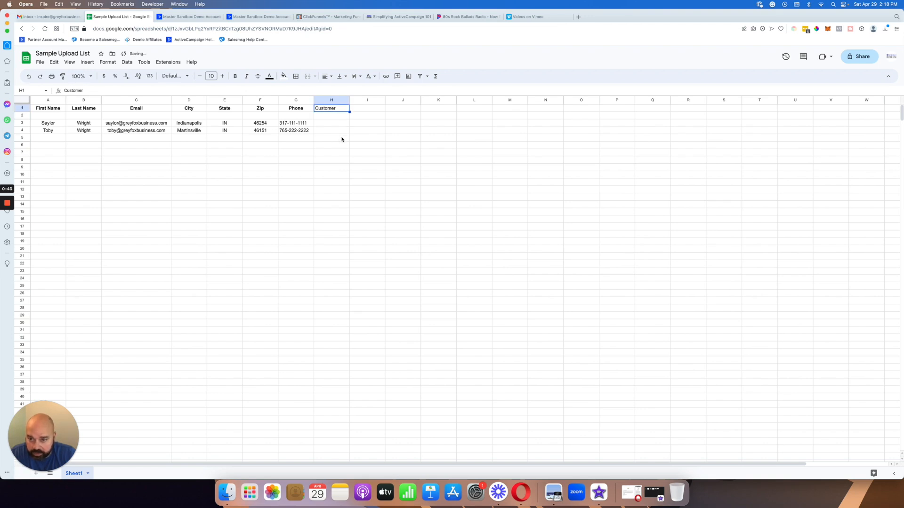
Make the Customer header in H1 bold and centre it horizontally
click(235, 76)
click(328, 76)
click(335, 90)
Enter Yes in H3 and No in H4 of the Customer column and centre both values
click(337, 125)
text(Yes)
key(Return)
text(No)
drag(332, 123, 333, 130)
click(326, 77)
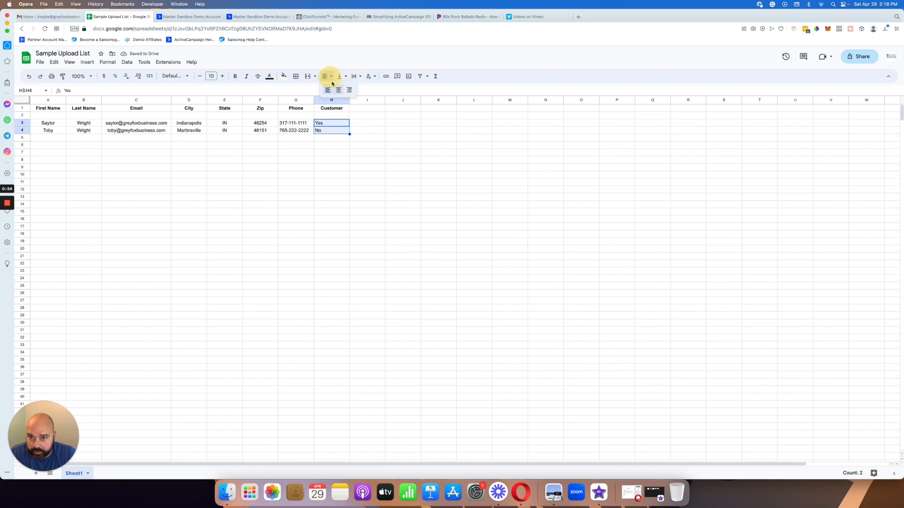
click(336, 89)
click(328, 170)
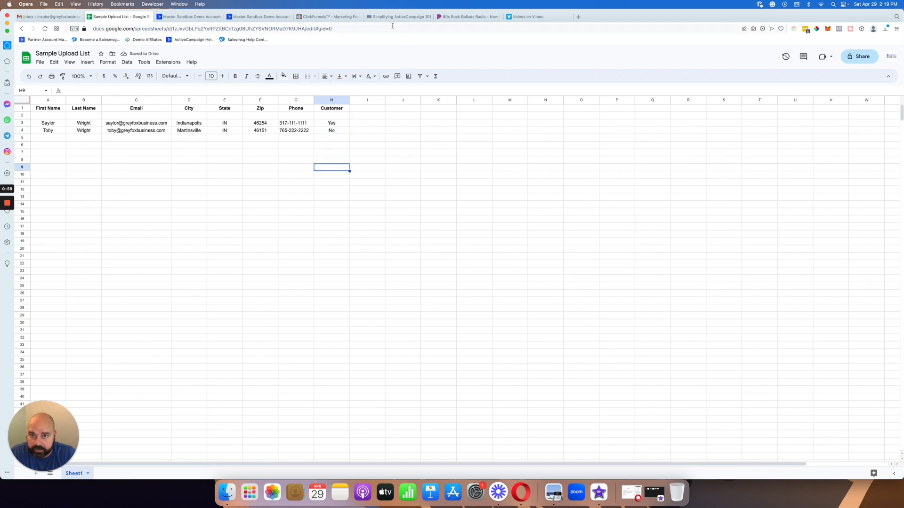
Switch to ActiveCampaign, open the contact fields management page and start a new field named Customer
click(247, 18)
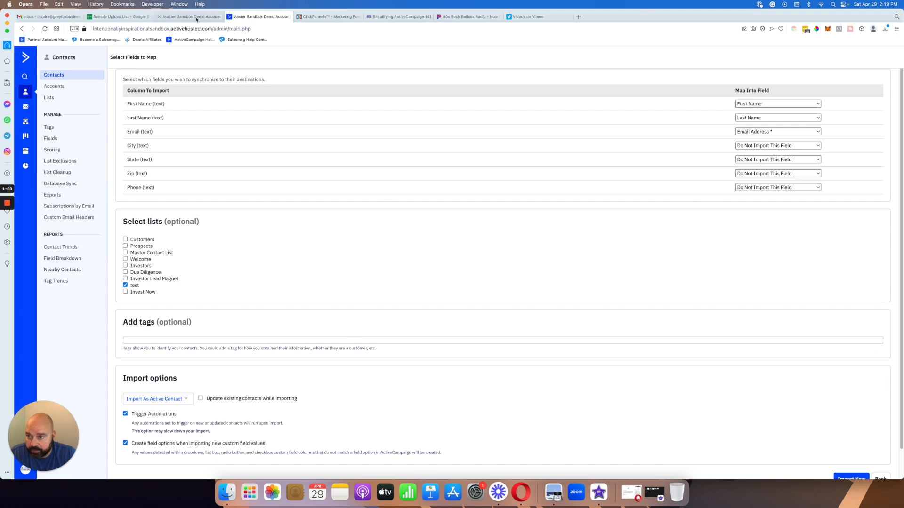
click(186, 18)
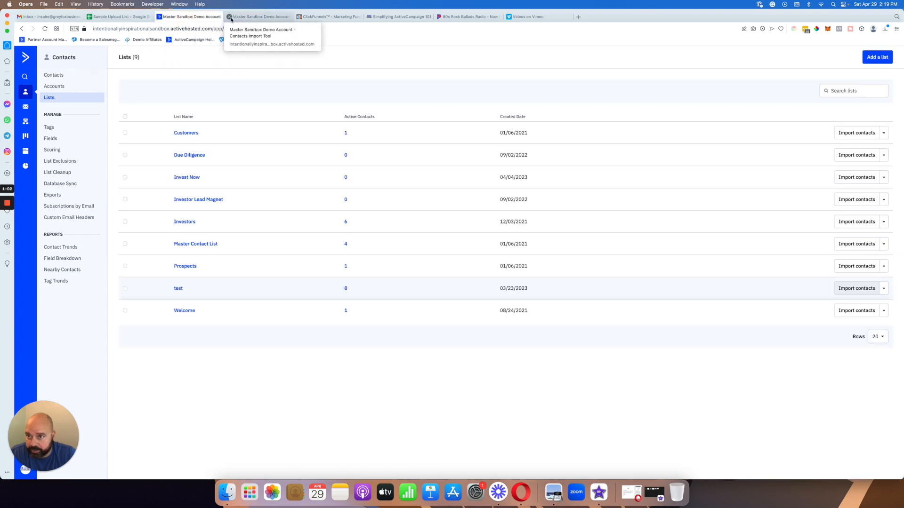
click(51, 138)
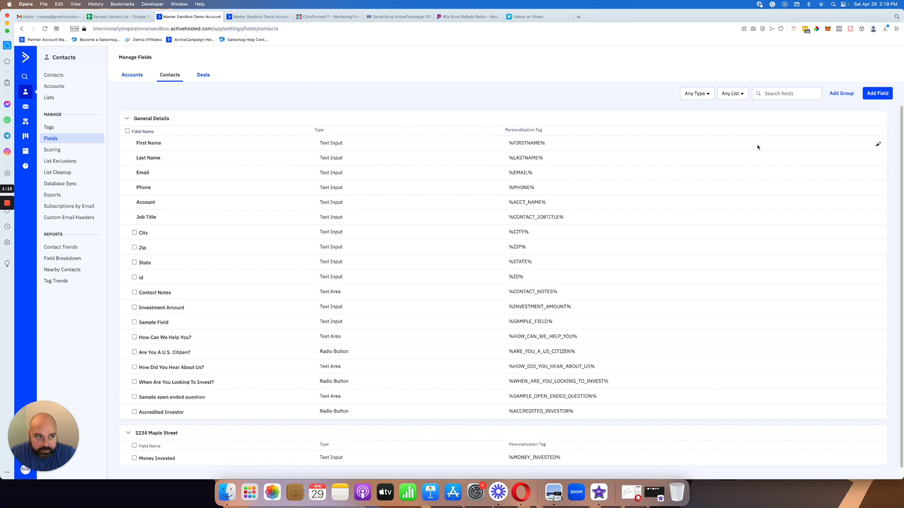
click(869, 102)
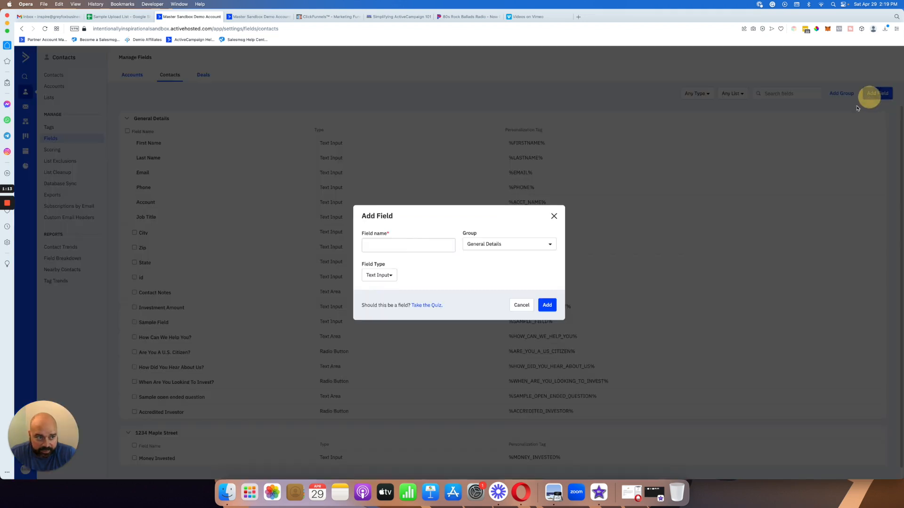
click(421, 241)
text(Customer)
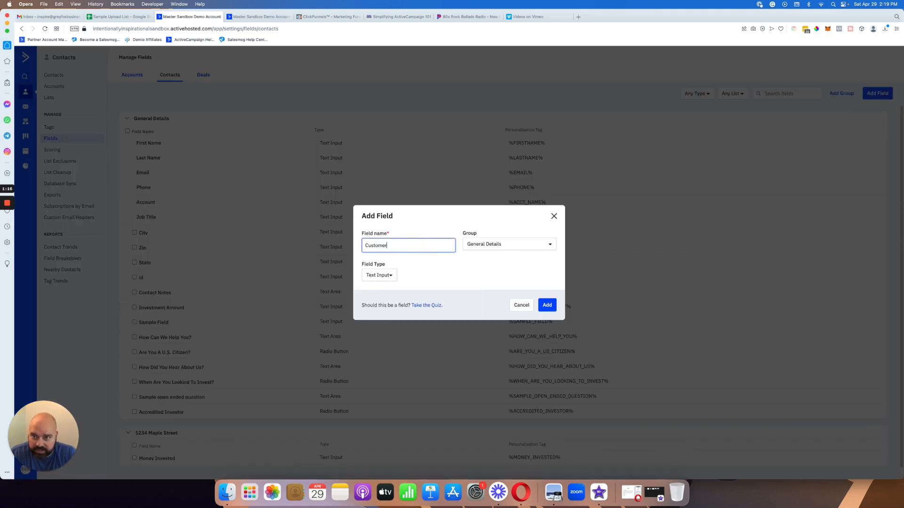
Check the Customer column in the Google Sheets list and set the new field's type to Radio Button
click(117, 16)
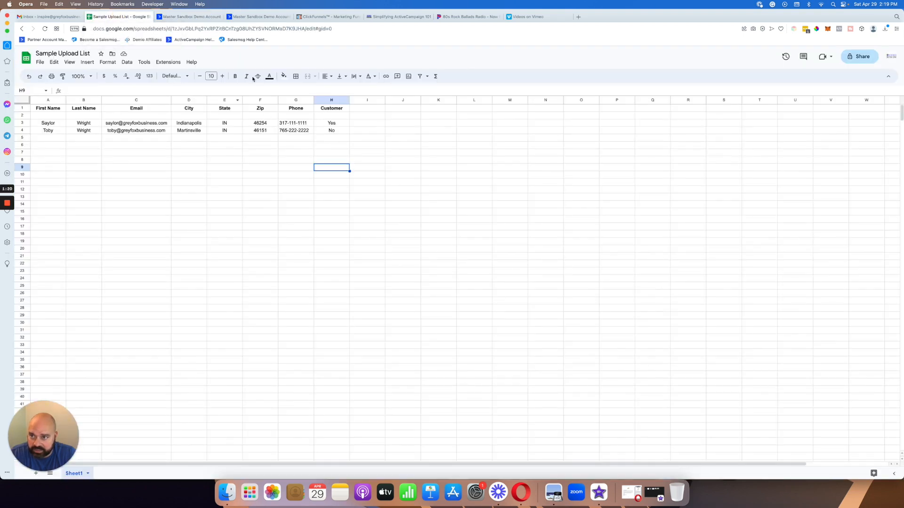
click(191, 16)
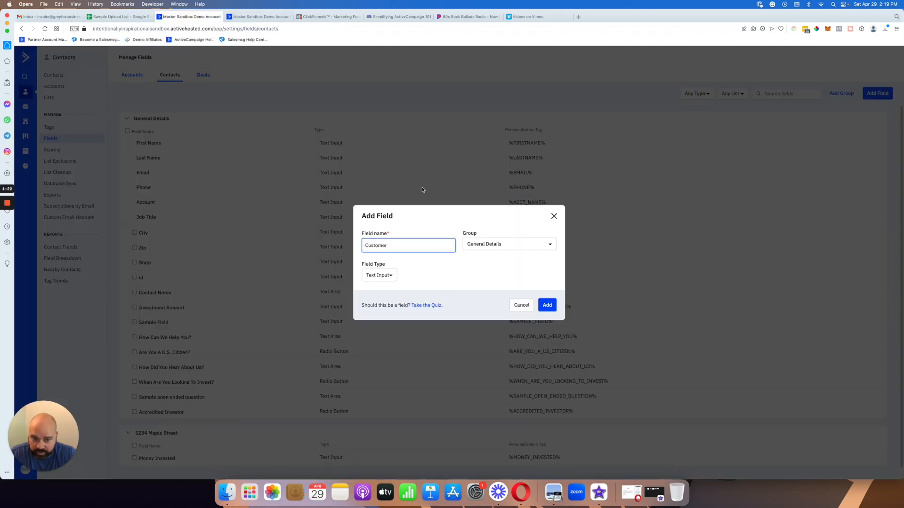
click(379, 275)
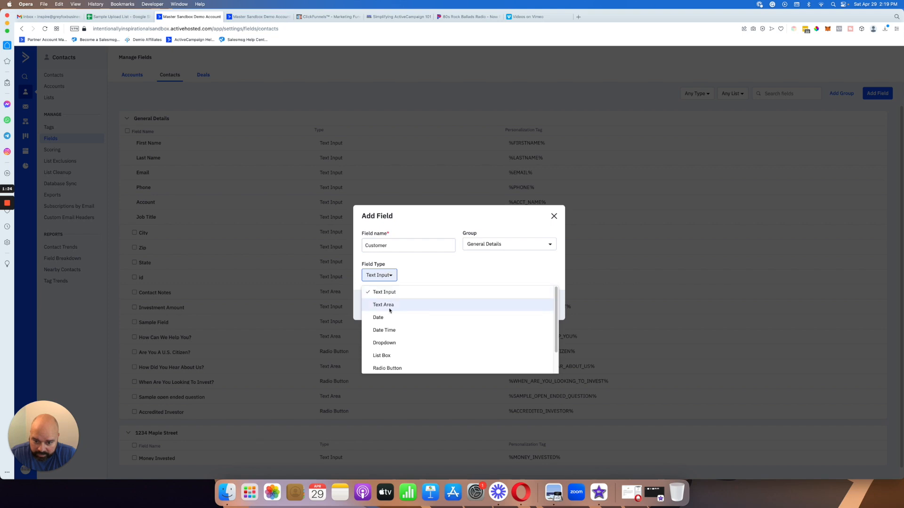
click(386, 368)
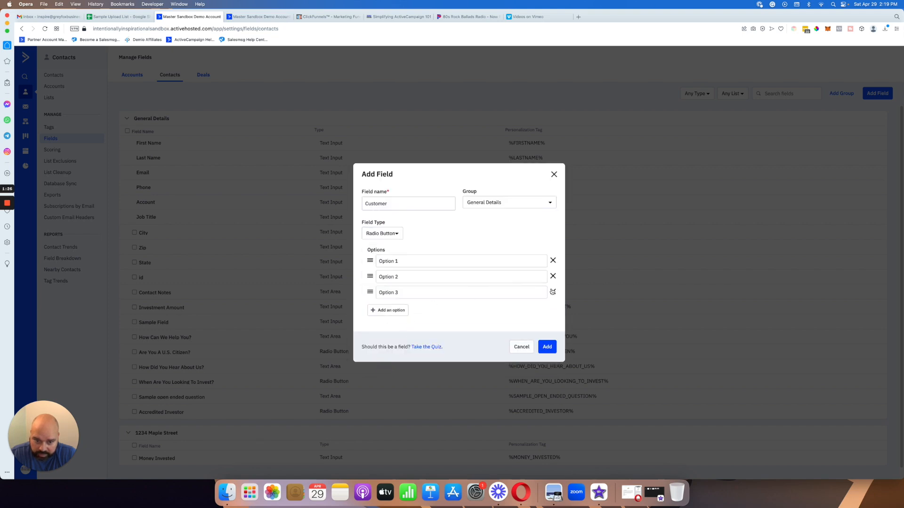
Remove the third option, name the remaining two options Yes and No, and add the Customer field
click(552, 291)
drag(402, 269, 369, 270)
text(Yes)
key(Tab)
text(No)
click(548, 340)
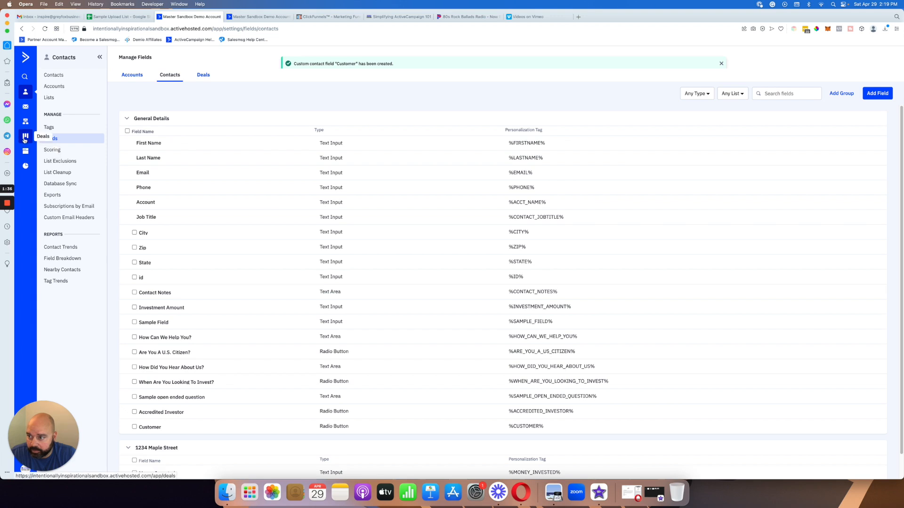
Switch to the Sample Upload List in Google Sheets and download the sheet as Comma Separated Values (.csv)
click(119, 17)
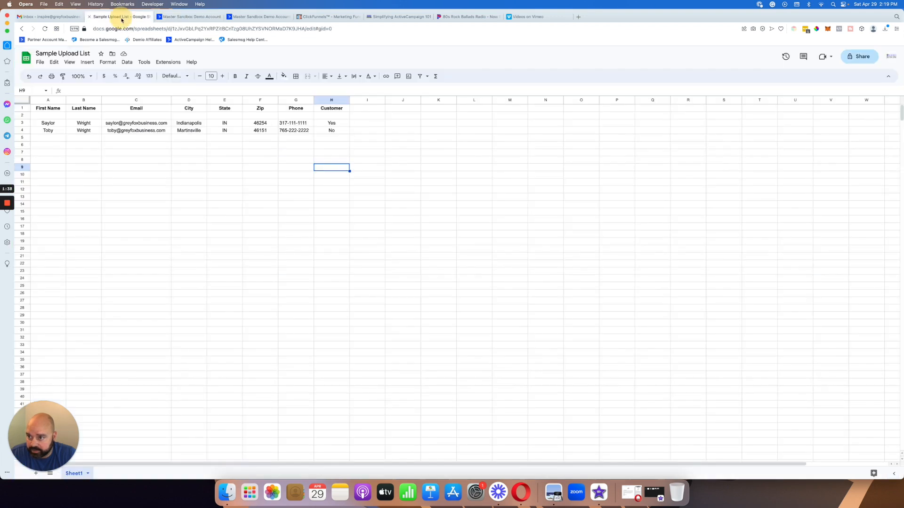
click(40, 61)
mouse_move(55, 147)
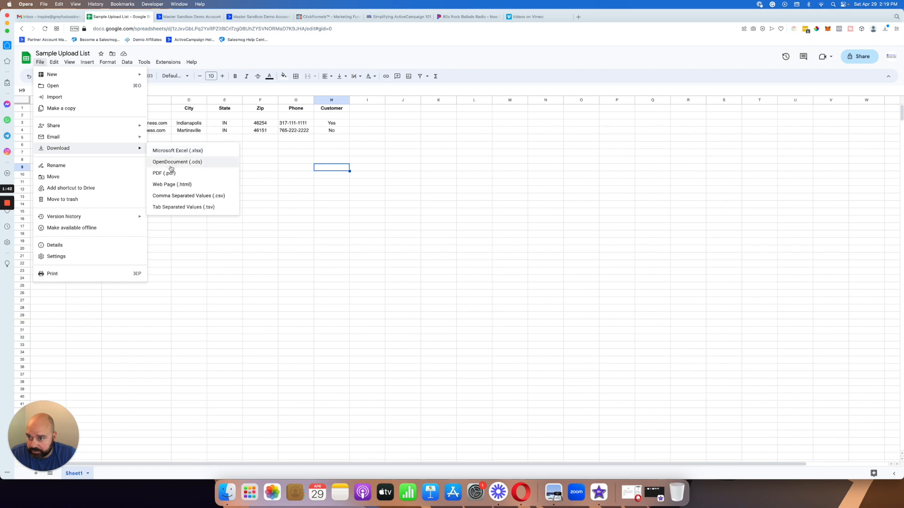
click(173, 195)
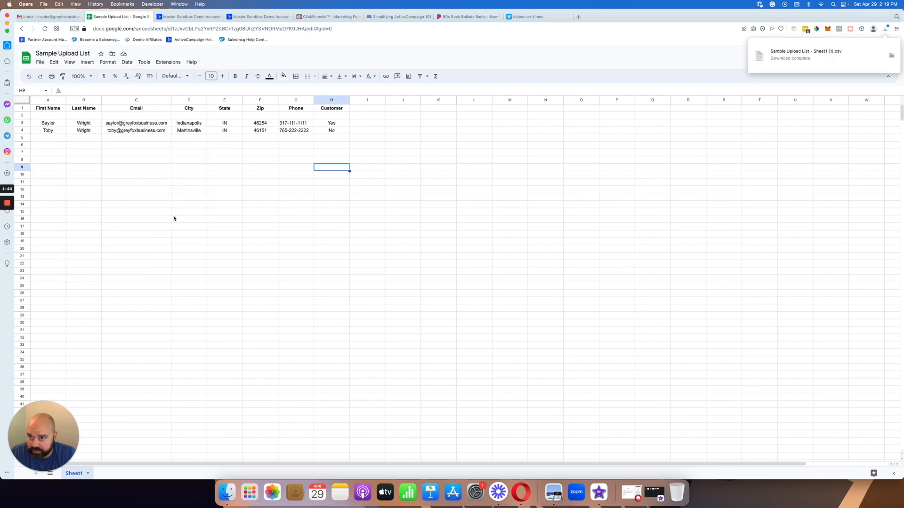
Return to ActiveCampaign, close the old import page and start a contact import for the test list
click(197, 17)
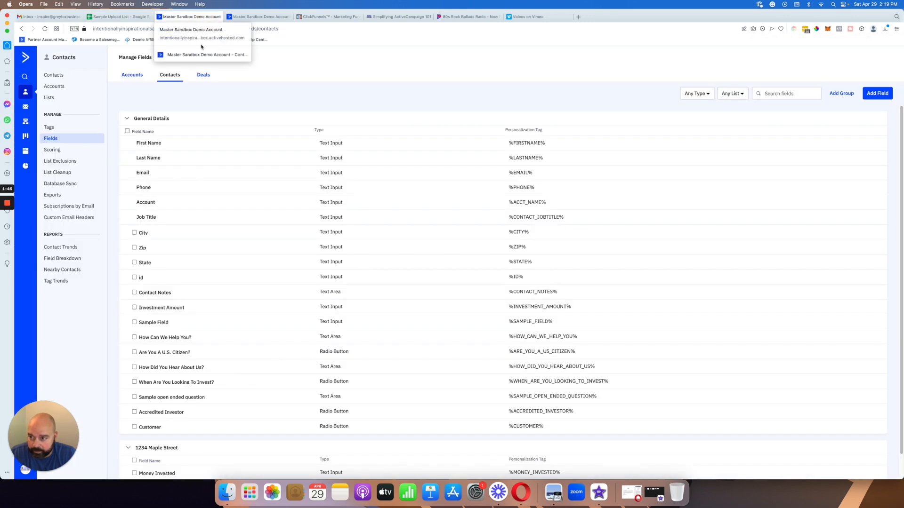
click(238, 17)
click(228, 16)
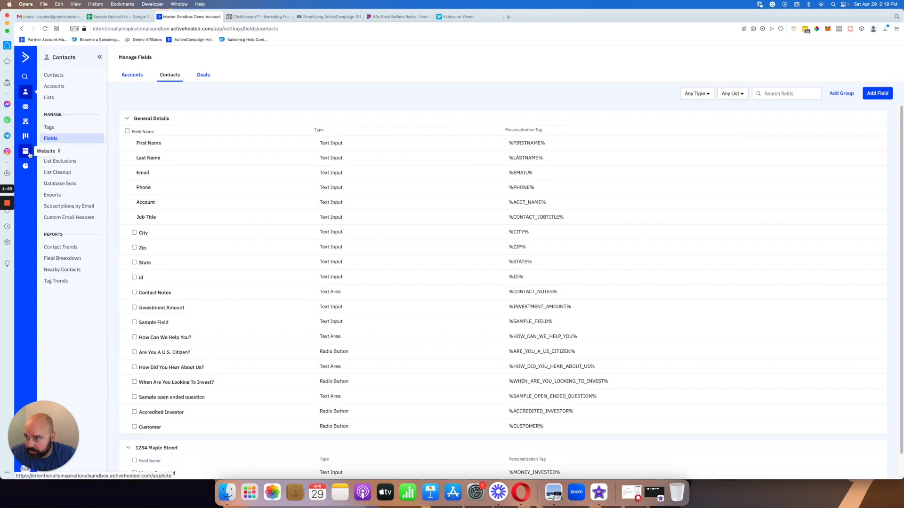
click(49, 97)
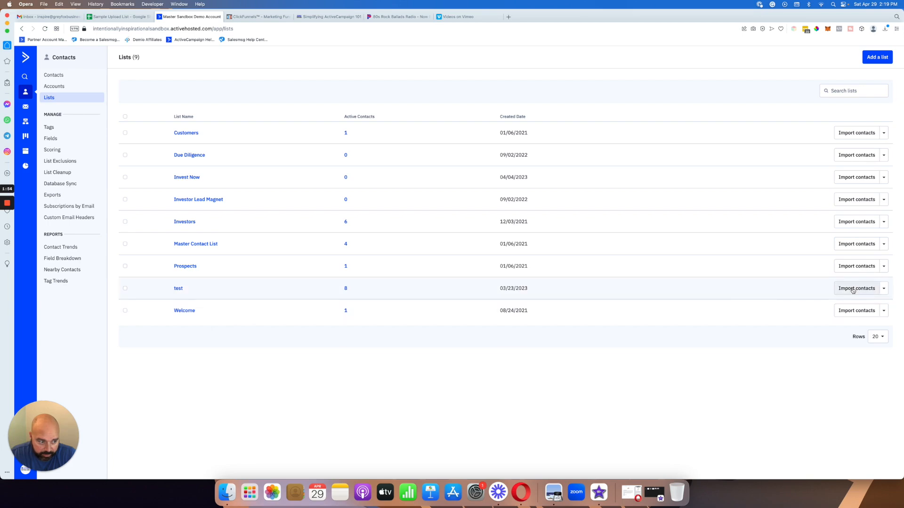
click(853, 289)
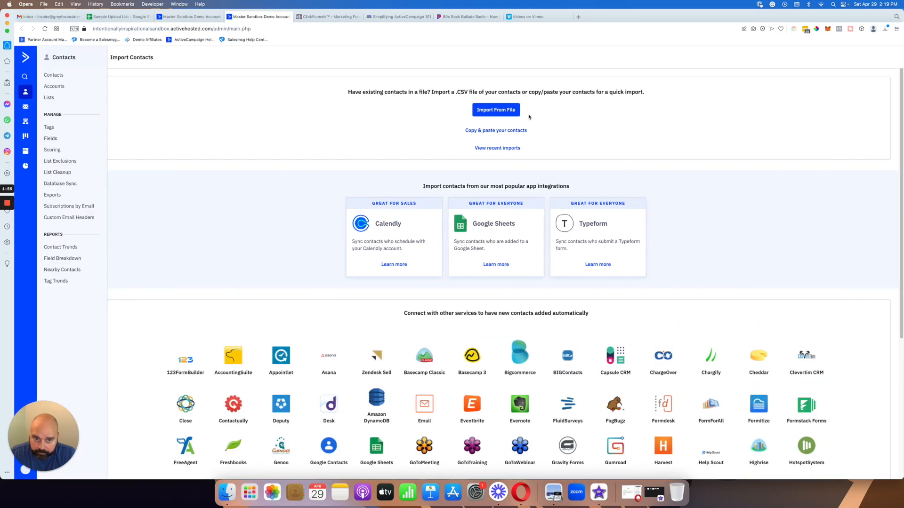
Choose Sample Upload List - Sheet1 (1).csv from Downloads as the contact file to import
click(510, 112)
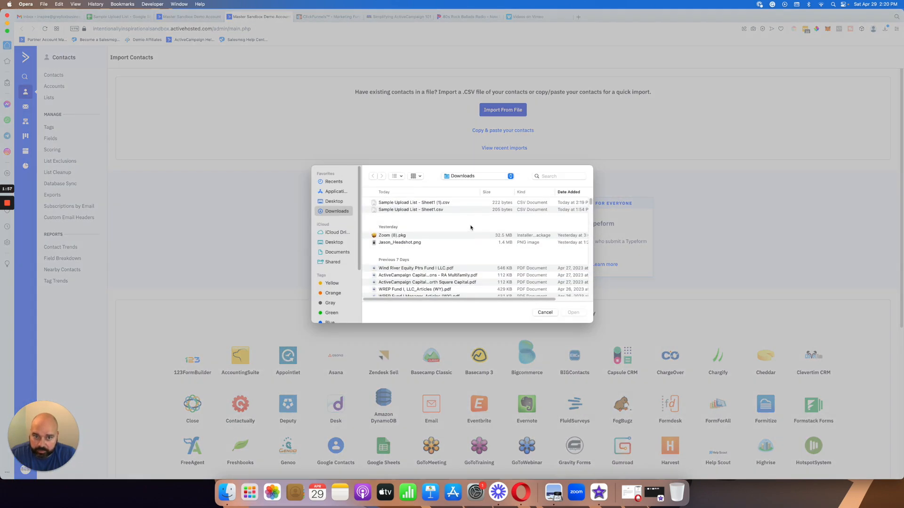
click(441, 204)
click(573, 313)
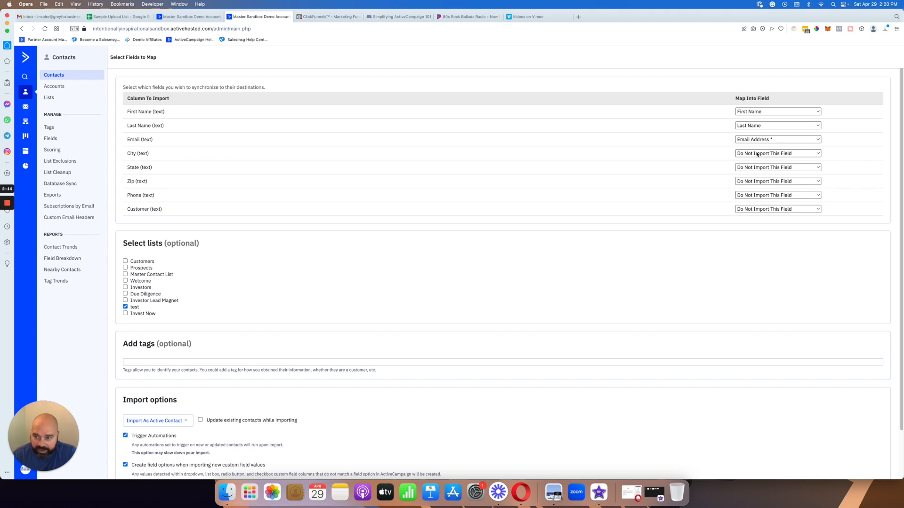
Map the City, State, Zip, Phone and Customer import columns to the contact fields of the same names
click(766, 155)
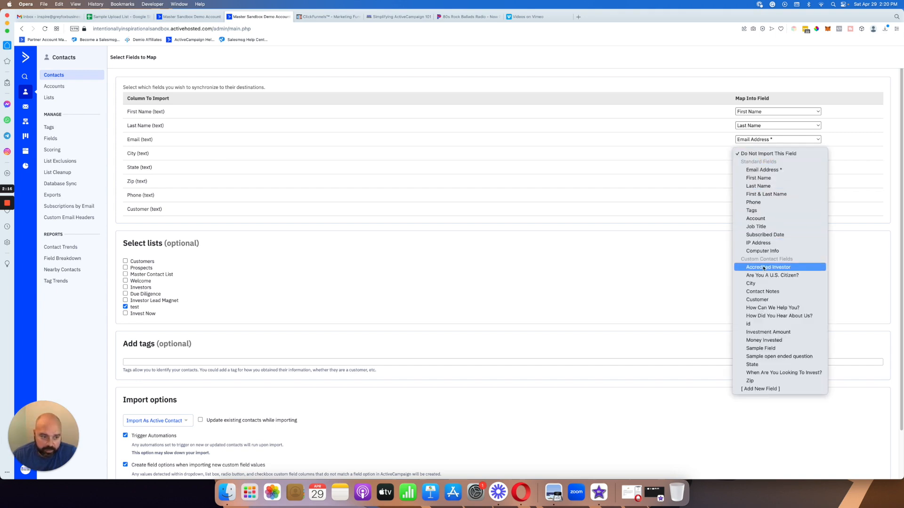
click(758, 285)
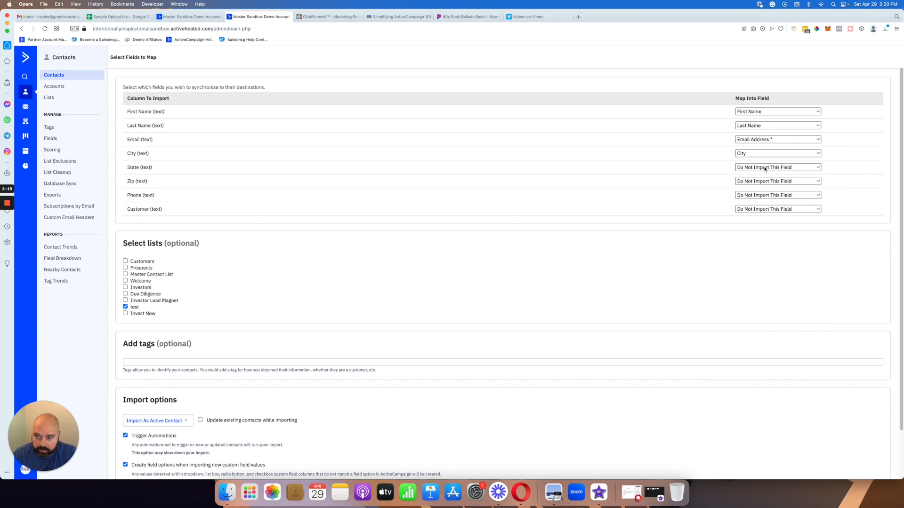
click(765, 168)
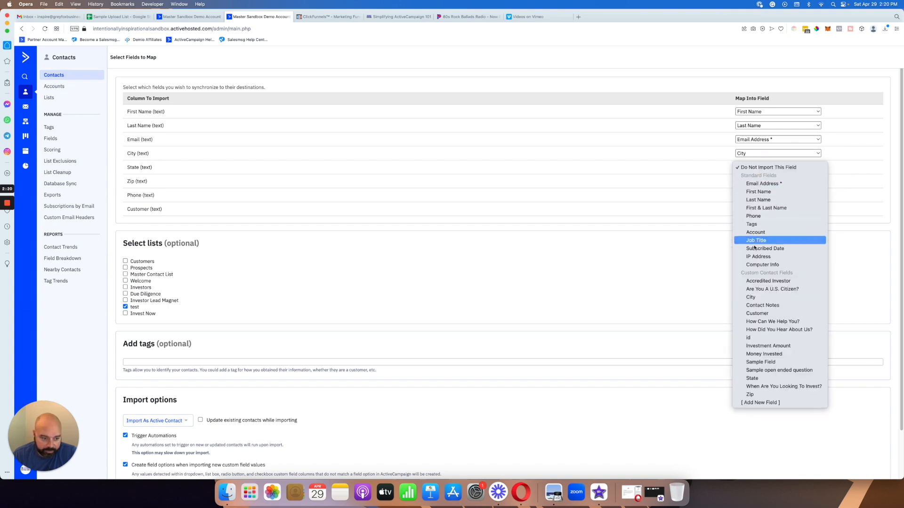
click(754, 378)
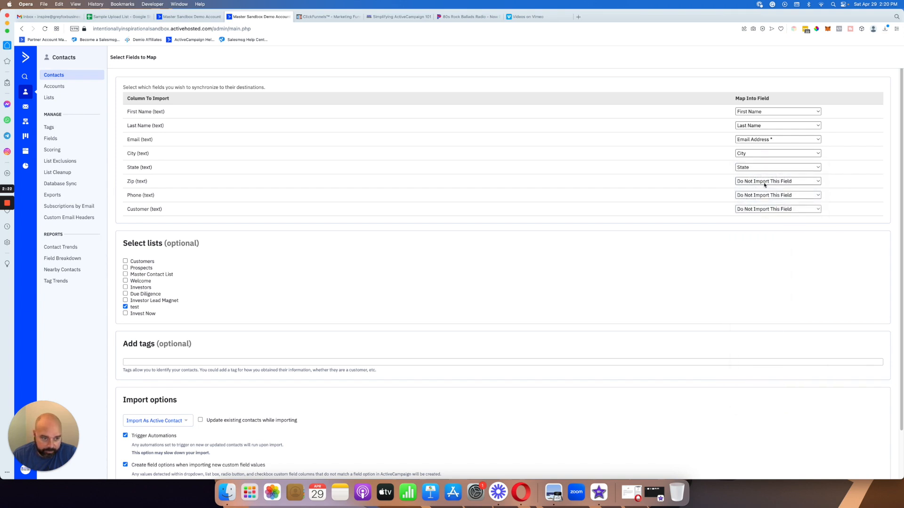
click(763, 183)
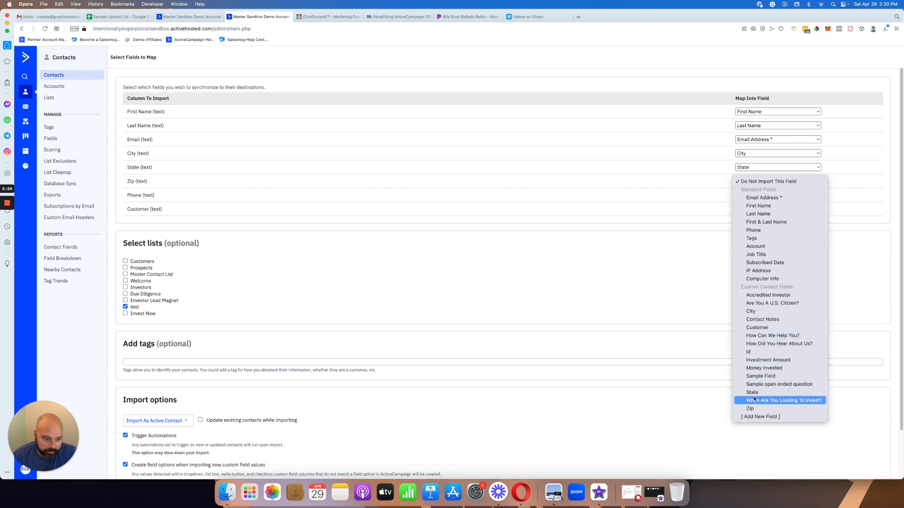
click(753, 411)
click(760, 195)
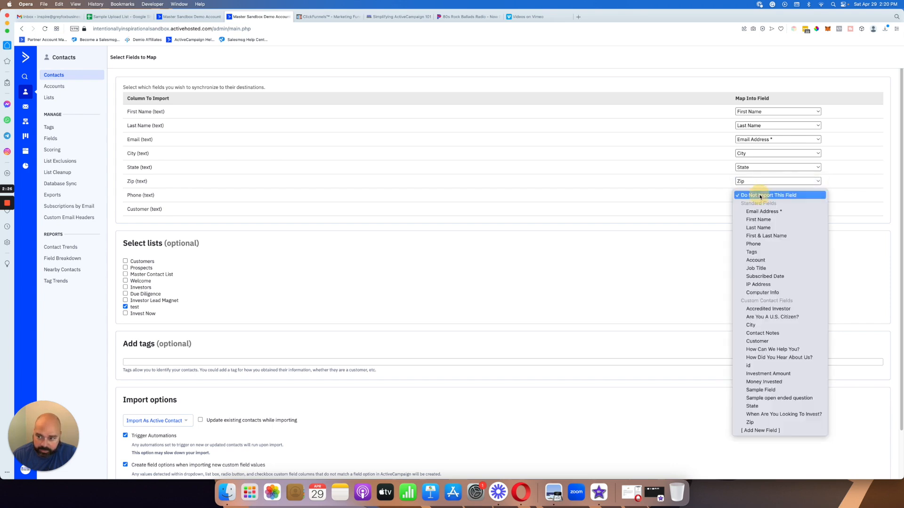
click(770, 249)
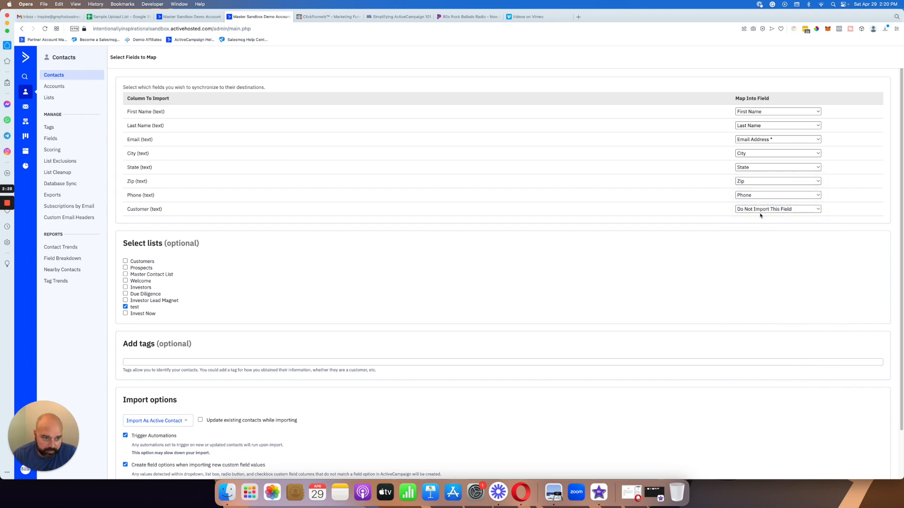
click(760, 210)
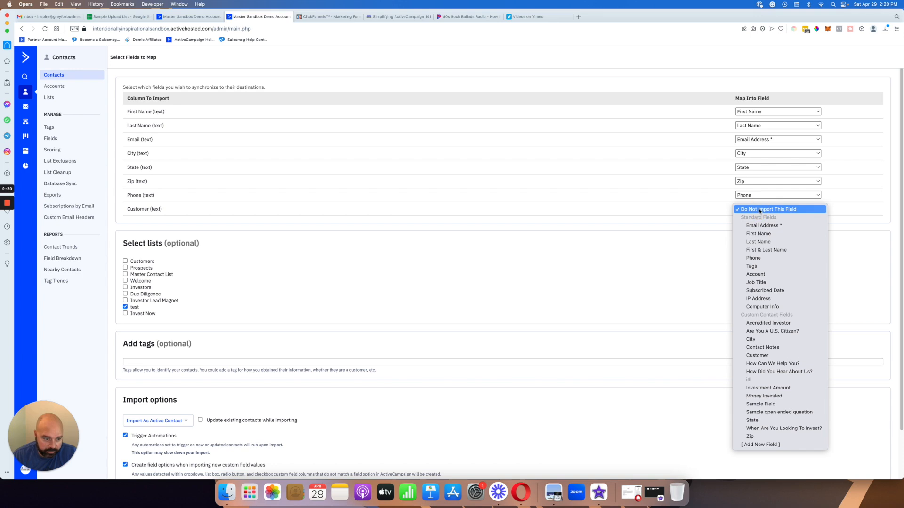
click(752, 357)
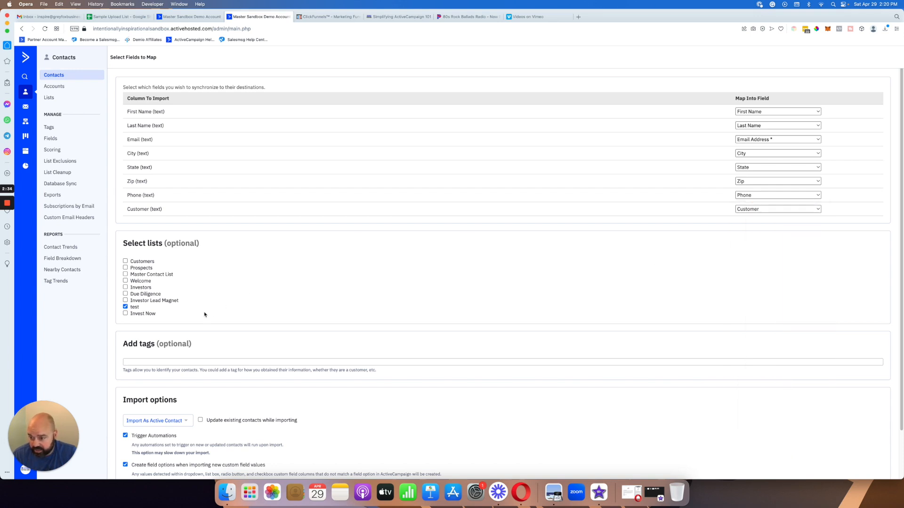
Add the Invest Now list to the import alongside test and enable updating existing contacts while importing
click(128, 314)
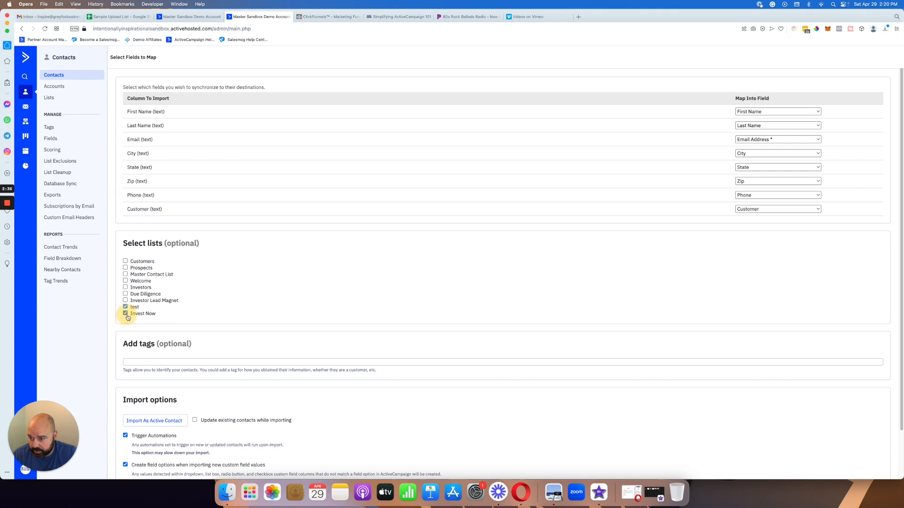
scroll(226, 341, down, 2)
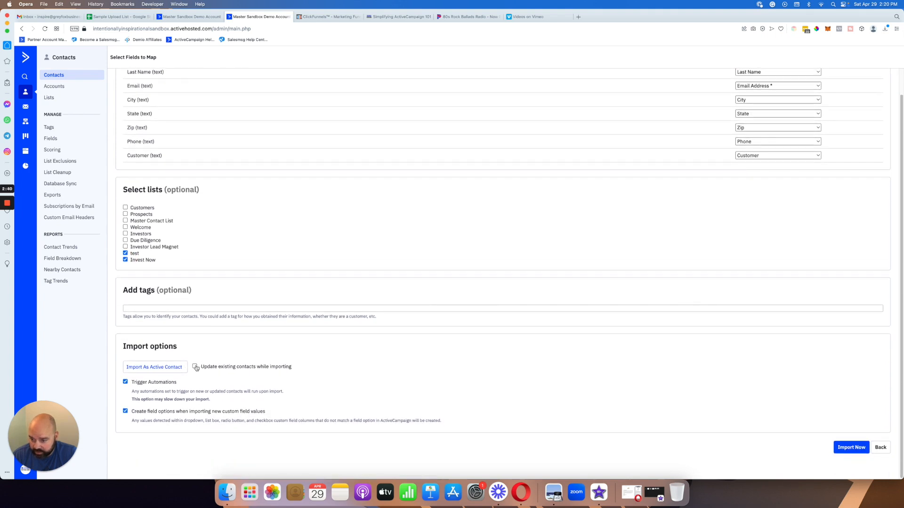
click(196, 368)
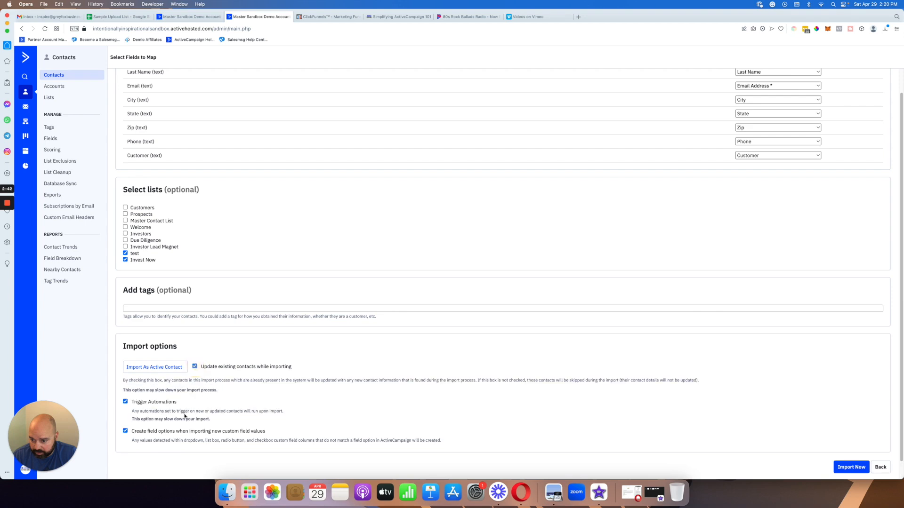
scroll(184, 410, down, 1)
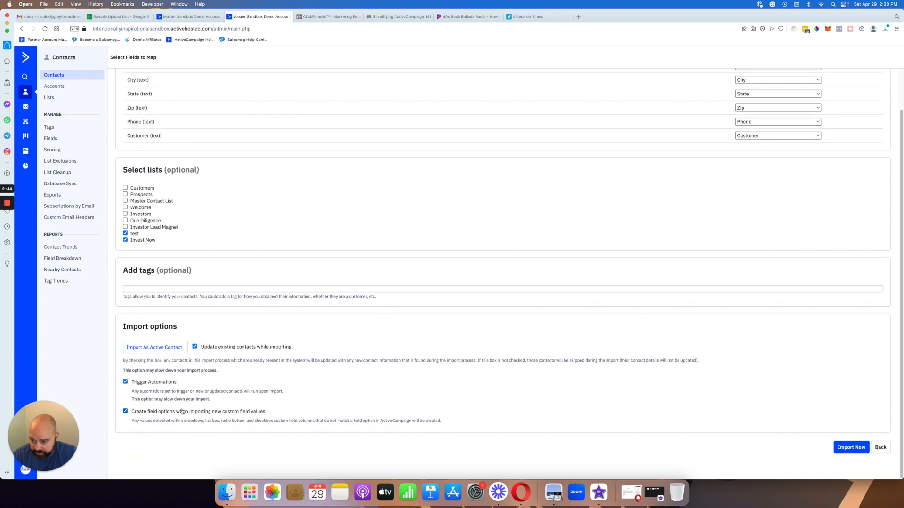
Turn off Trigger Automations and Create field options when importing new custom field values, and run the import
click(125, 382)
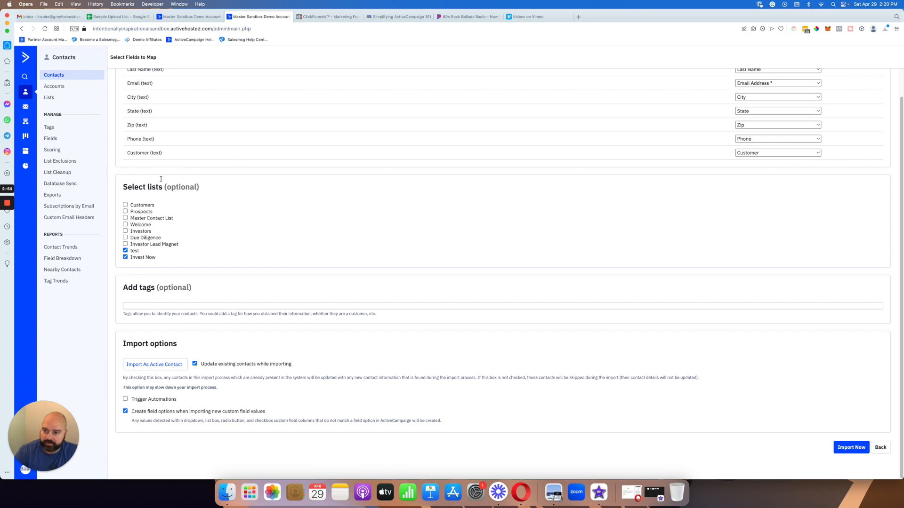
click(125, 413)
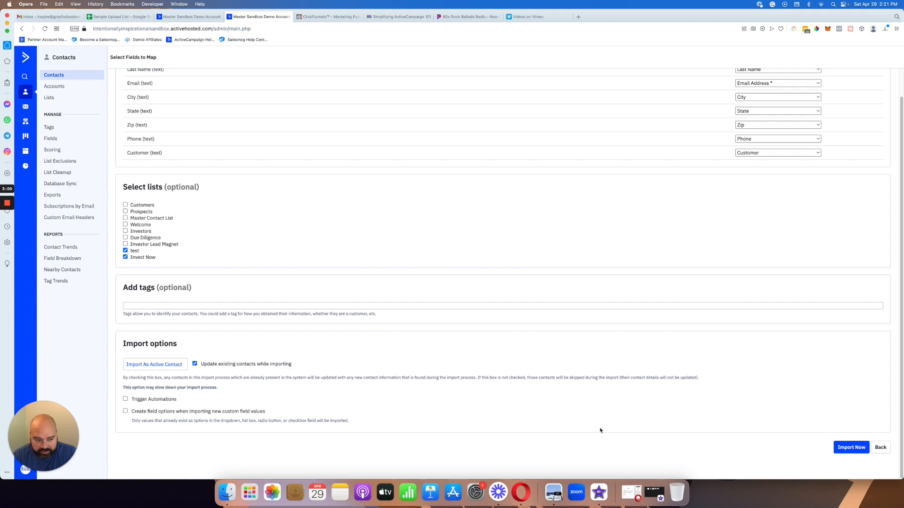
click(854, 448)
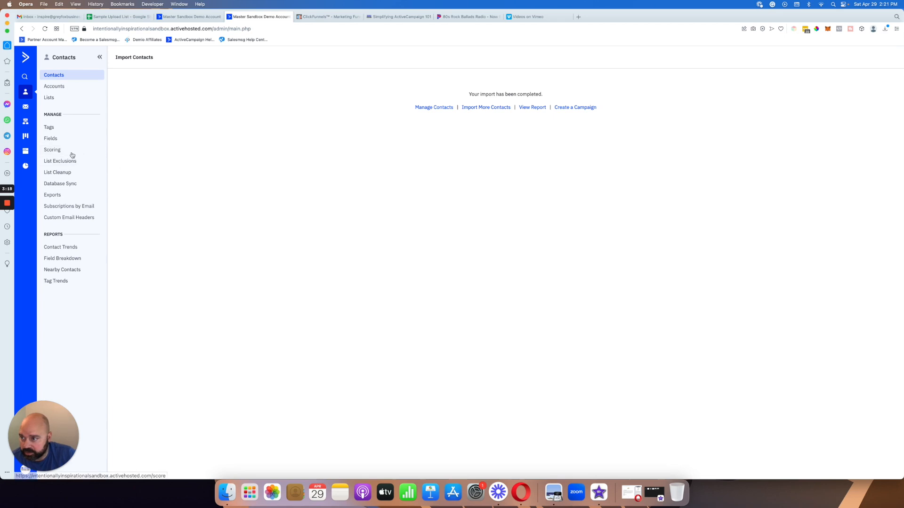
Open the two imported contacts' records from the contact list and check their Customer values against the Google Sheets Sample Upload List
click(53, 74)
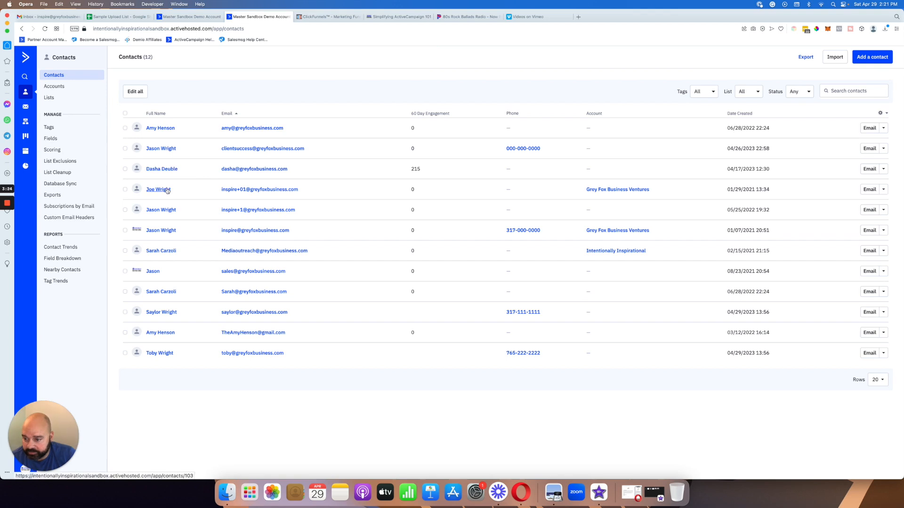
click(161, 354)
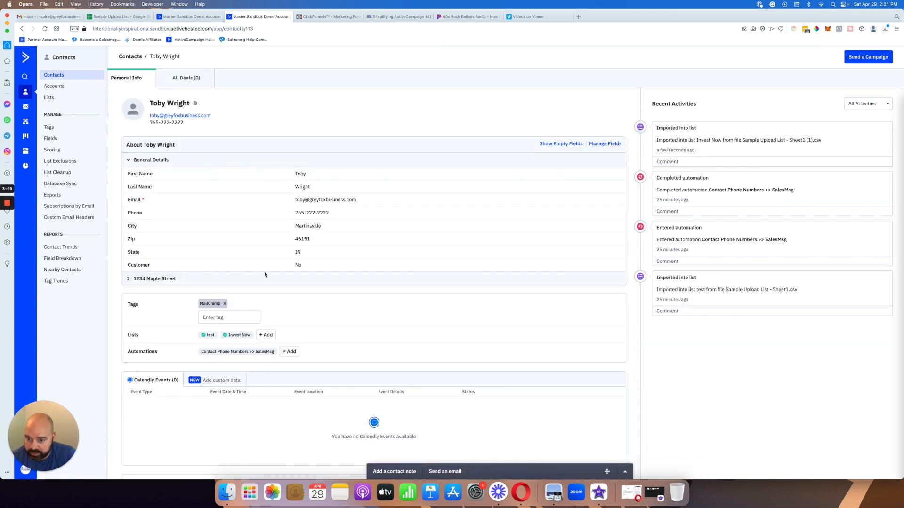
click(118, 16)
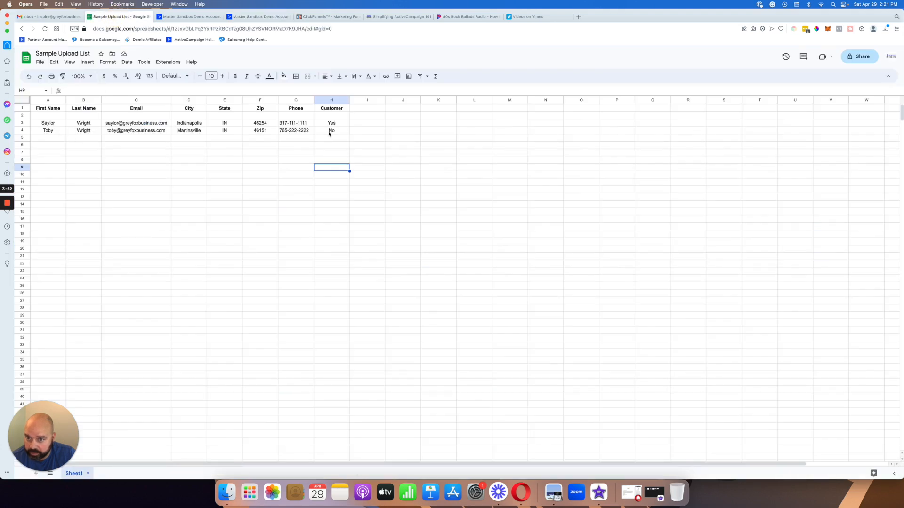
click(245, 18)
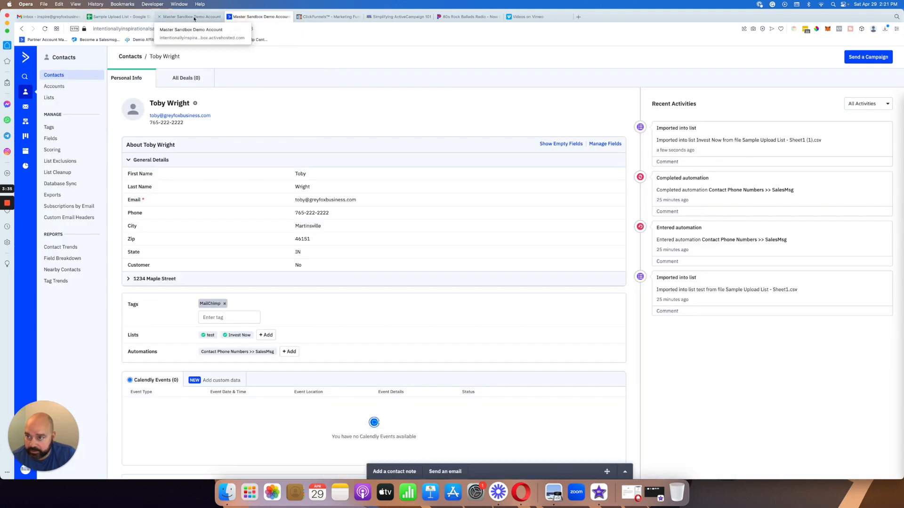
click(130, 57)
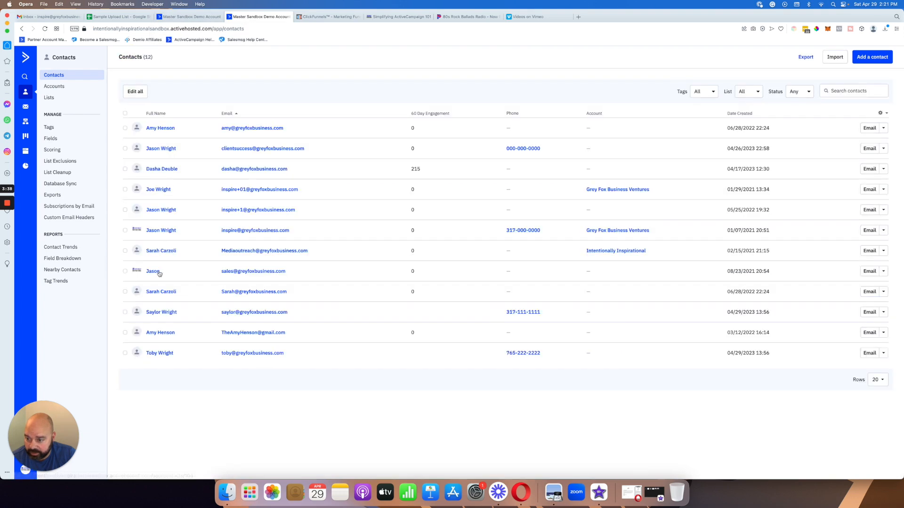
click(164, 313)
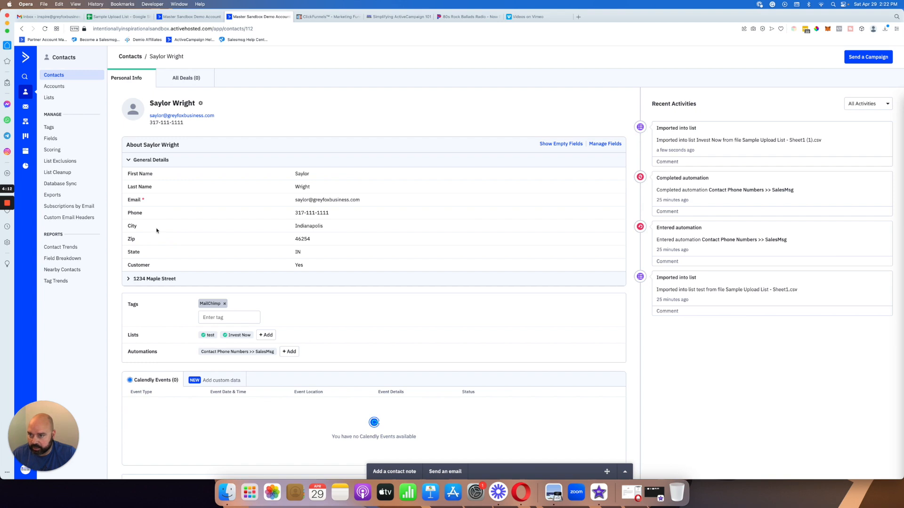
Start another contact import for the test list from the Sample Upload List CSV file
click(49, 97)
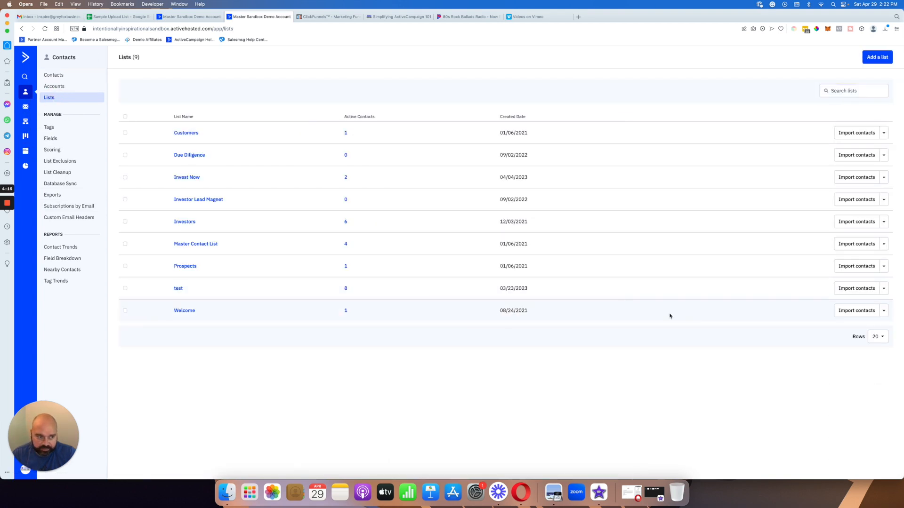
click(850, 288)
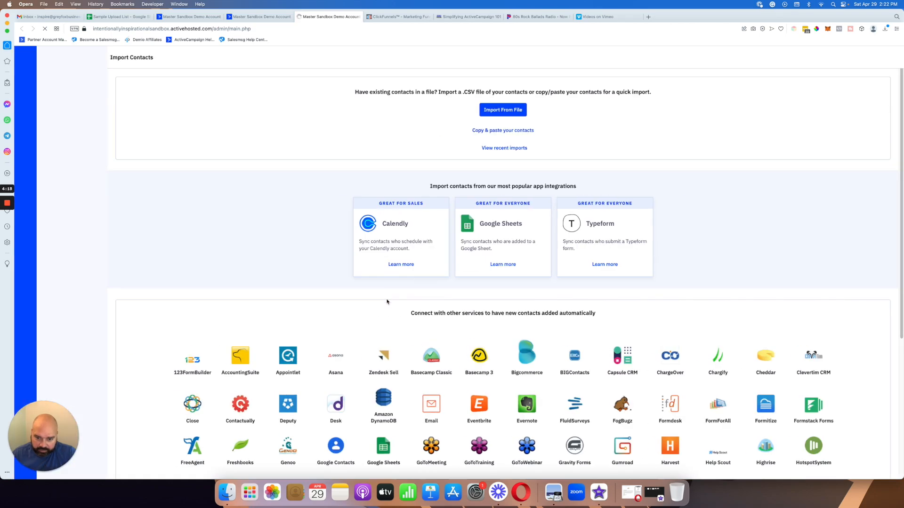
click(494, 110)
click(430, 203)
click(573, 314)
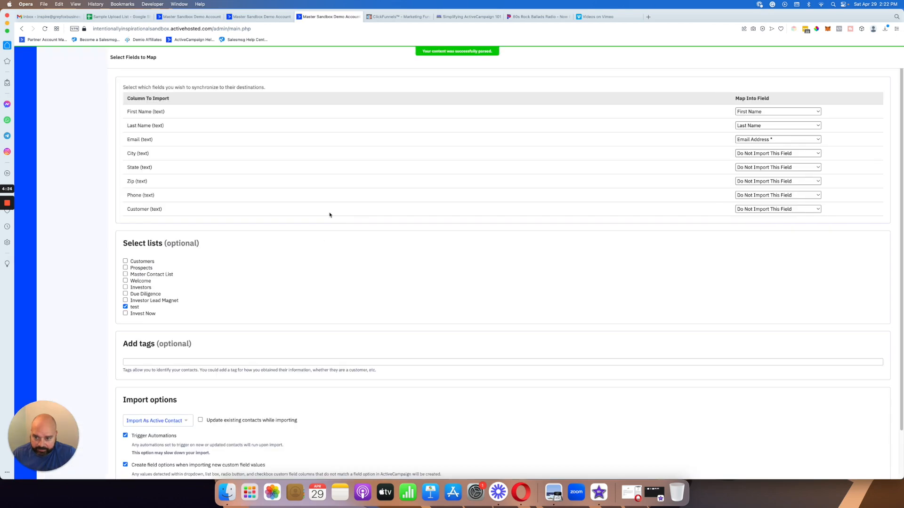
Set the import to Import As Active Contact, with Trigger Automations off and Update existing contacts while importing on
scroll(325, 235, down, 3)
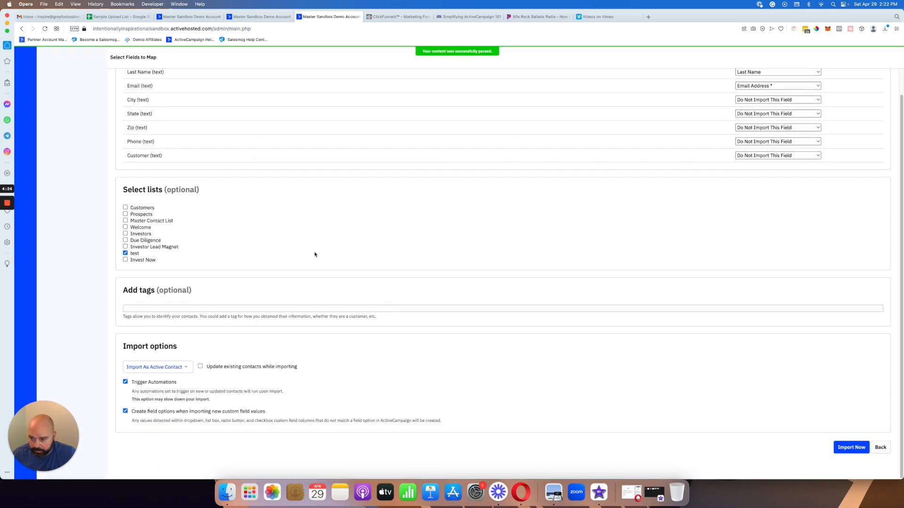
click(182, 373)
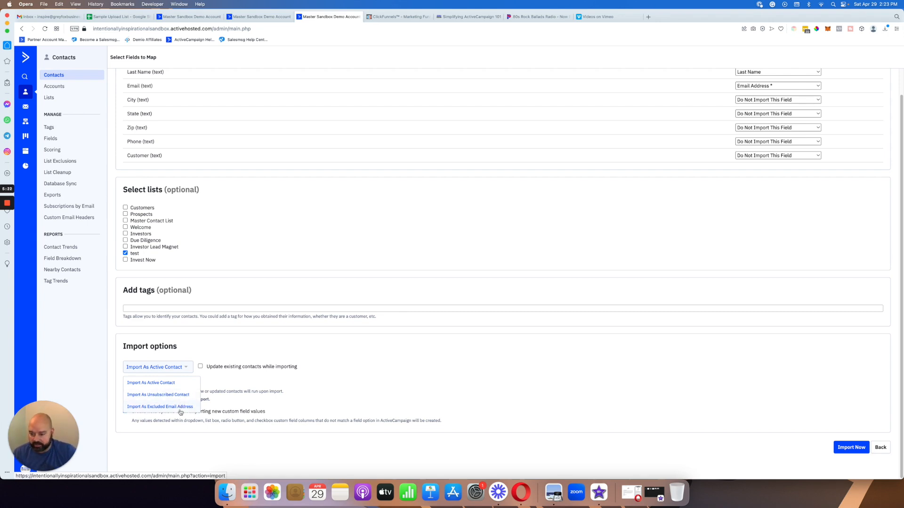
click(169, 384)
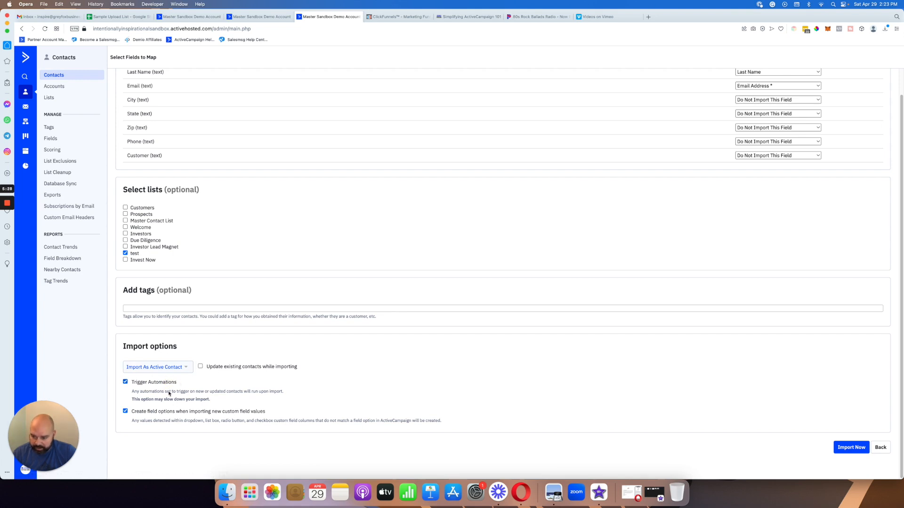
click(125, 382)
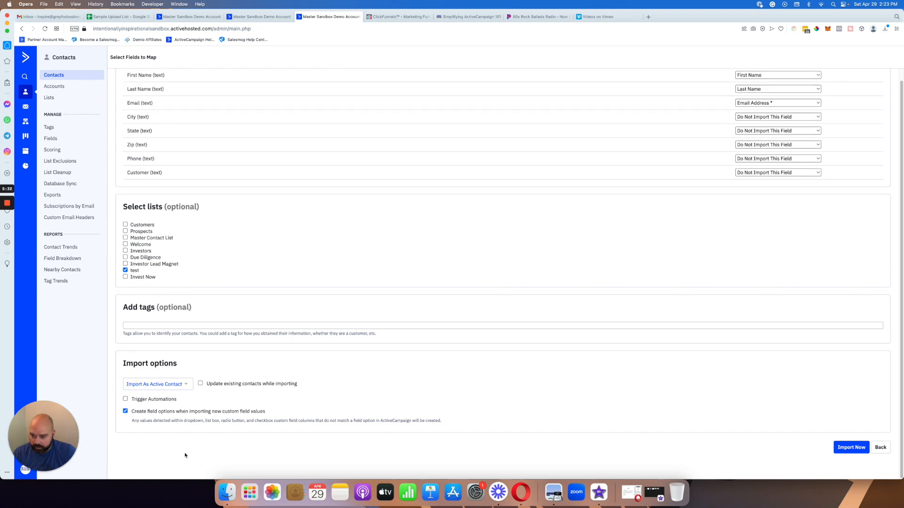
click(125, 412)
click(125, 412)
click(201, 384)
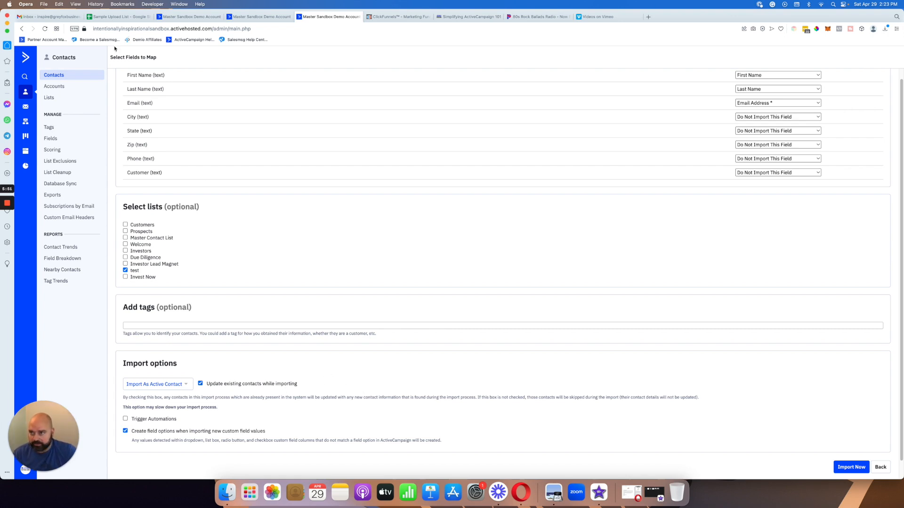
Review the Sample Upload List in Google Sheets alongside ActiveCampaign's lists overview and field mapping page, ending on the sheet
click(118, 17)
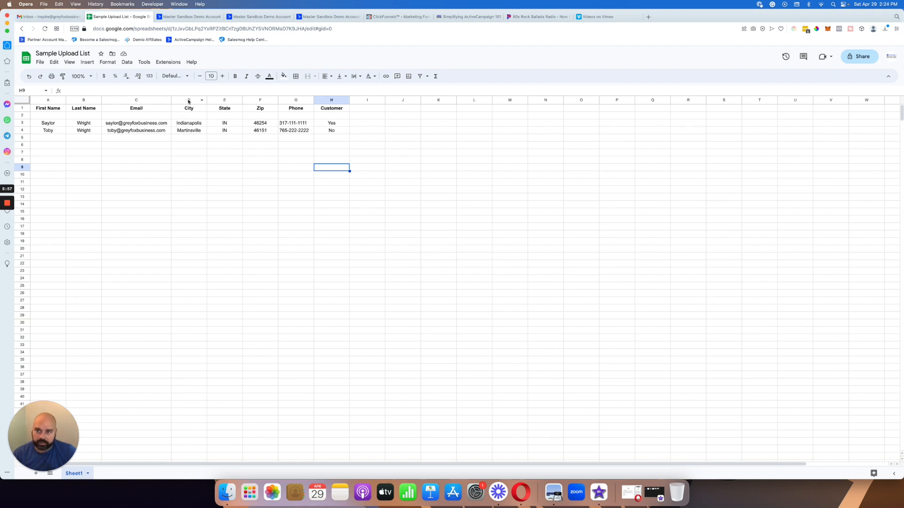
click(190, 17)
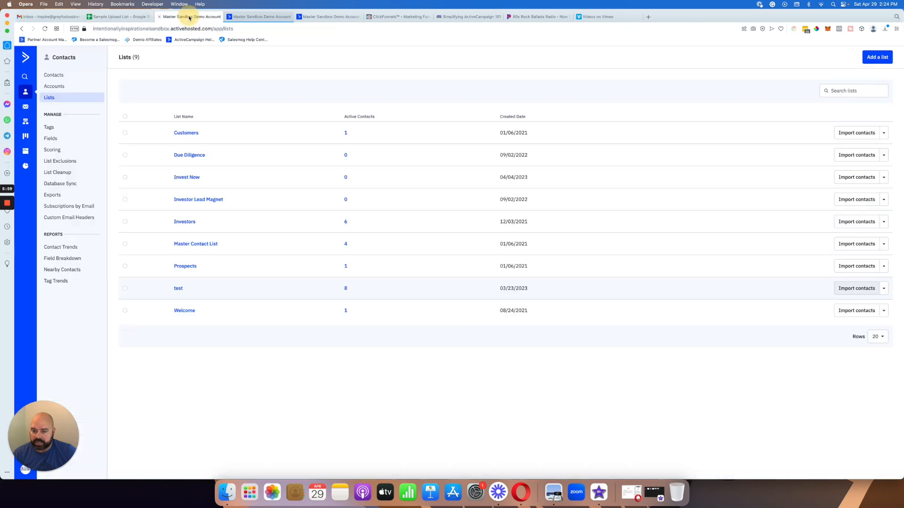
click(324, 17)
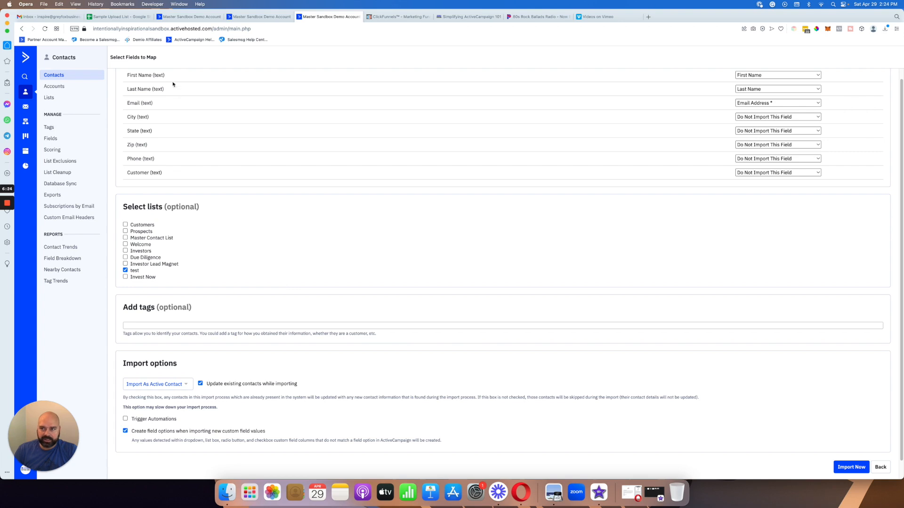
click(92, 16)
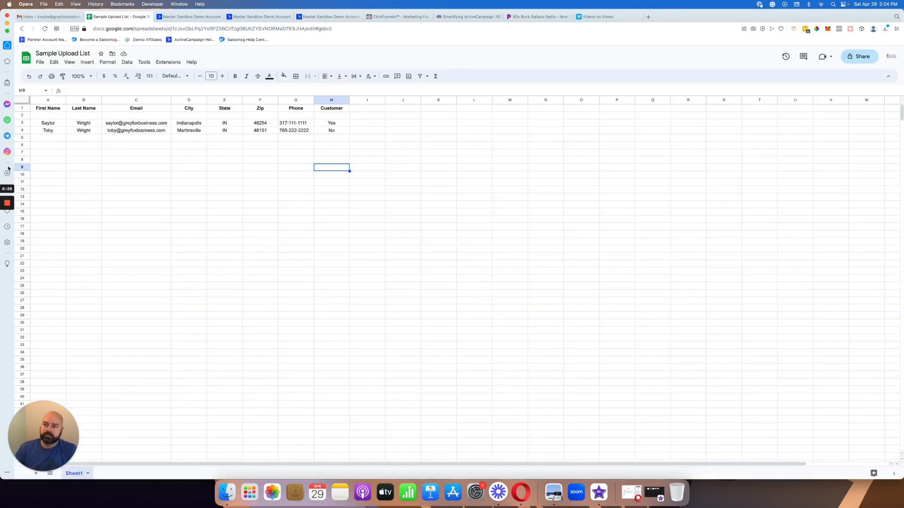